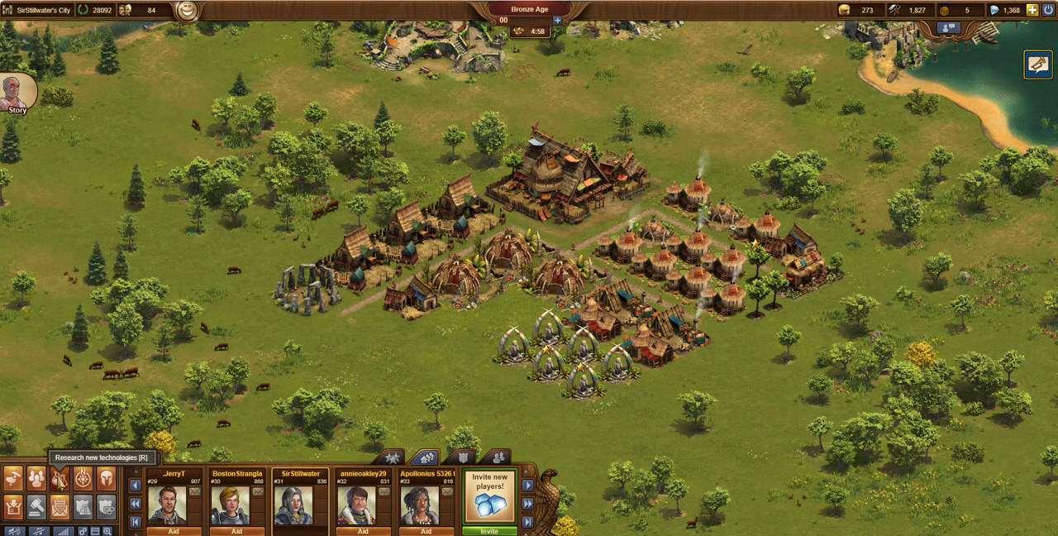
- Visit the research tree, return to the city, and review then dismiss the current quest list
click(60, 477)
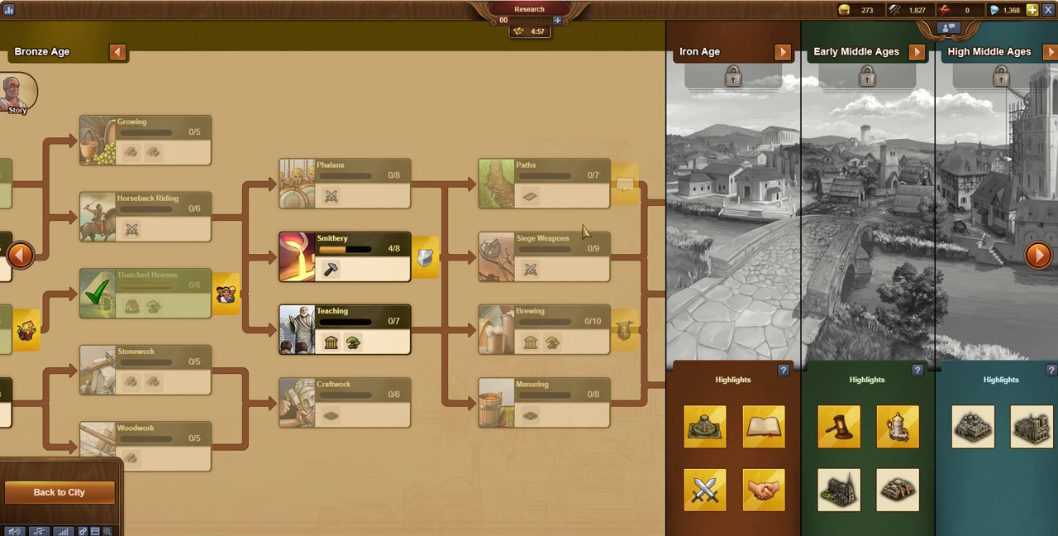
mouse_move(425, 258)
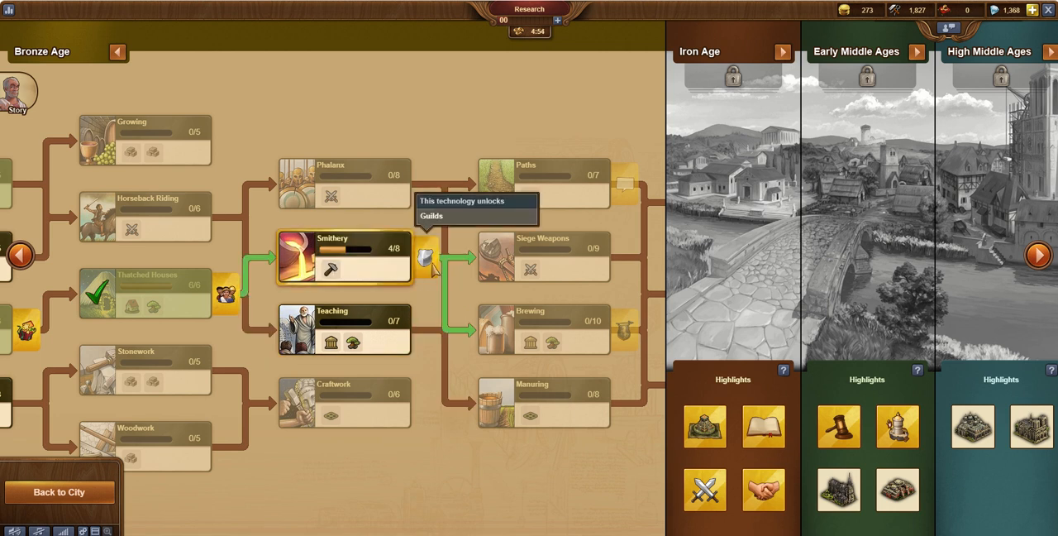
click(59, 491)
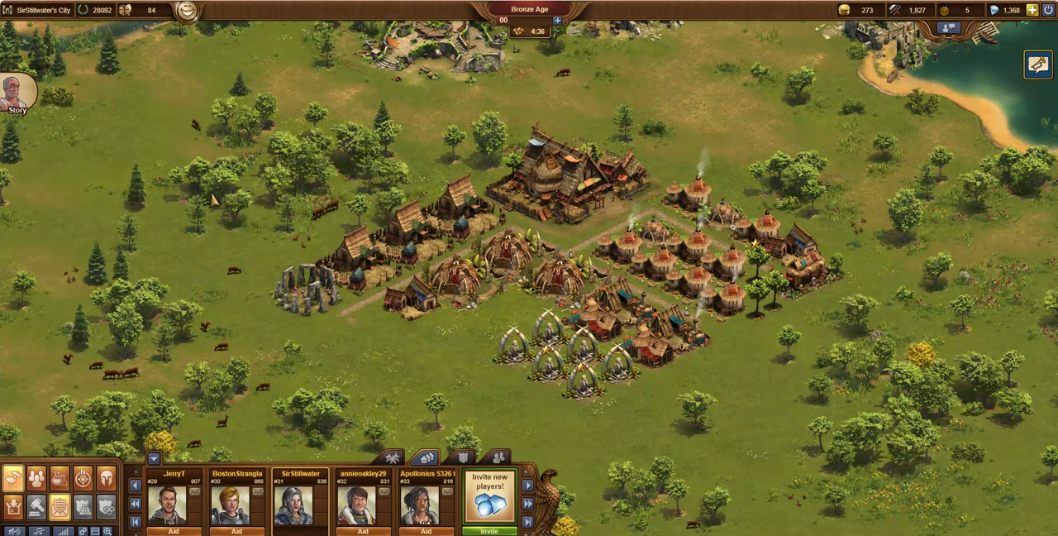
click(16, 97)
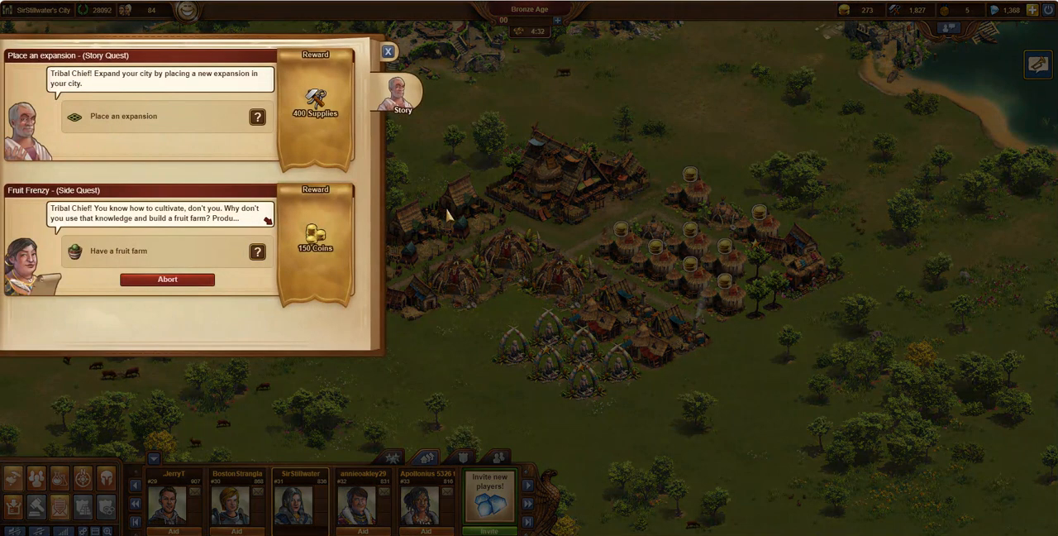
click(447, 157)
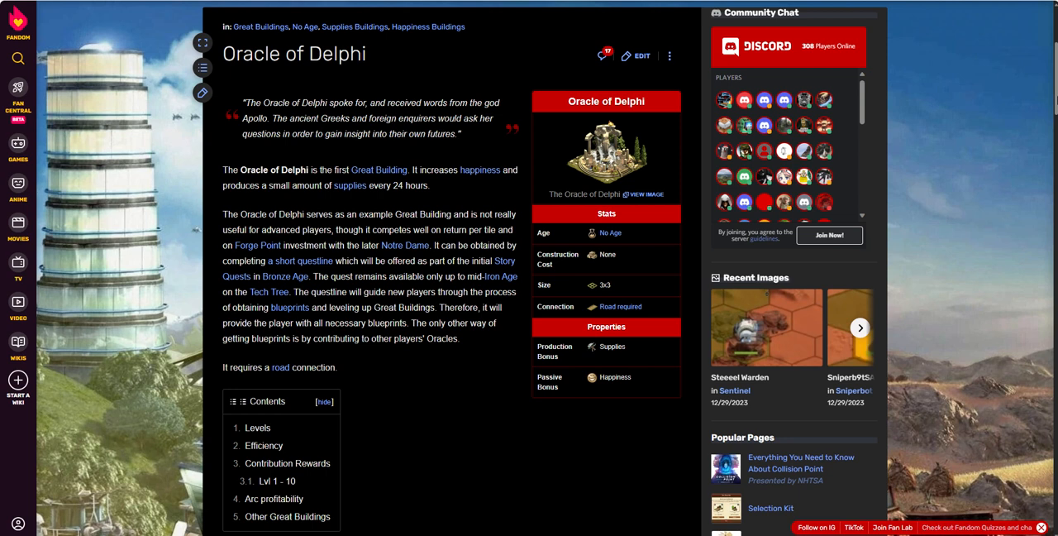
scroll(455, 248, up, 2)
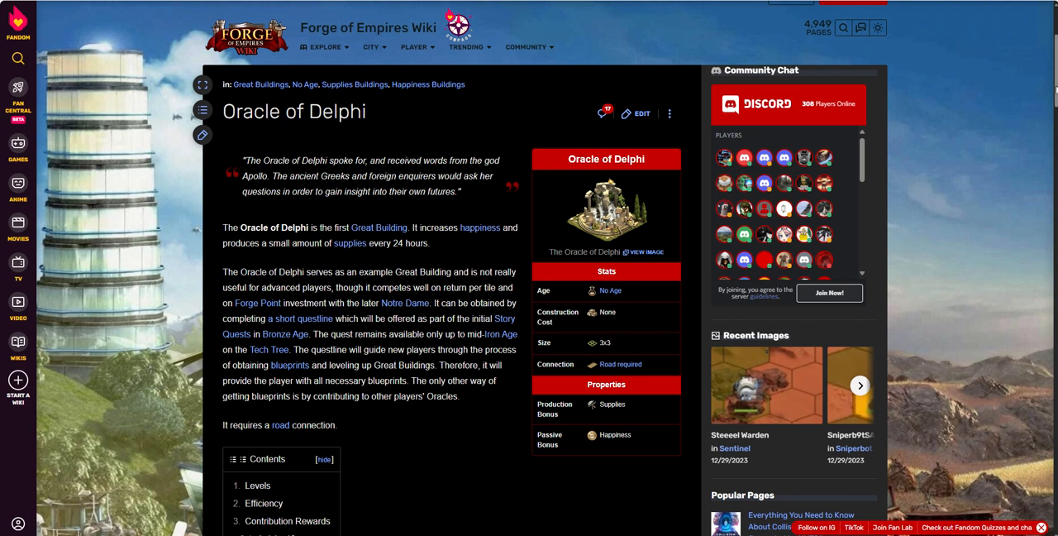
scroll(530, 268, down, 1)
scroll(529, 268, down, 1)
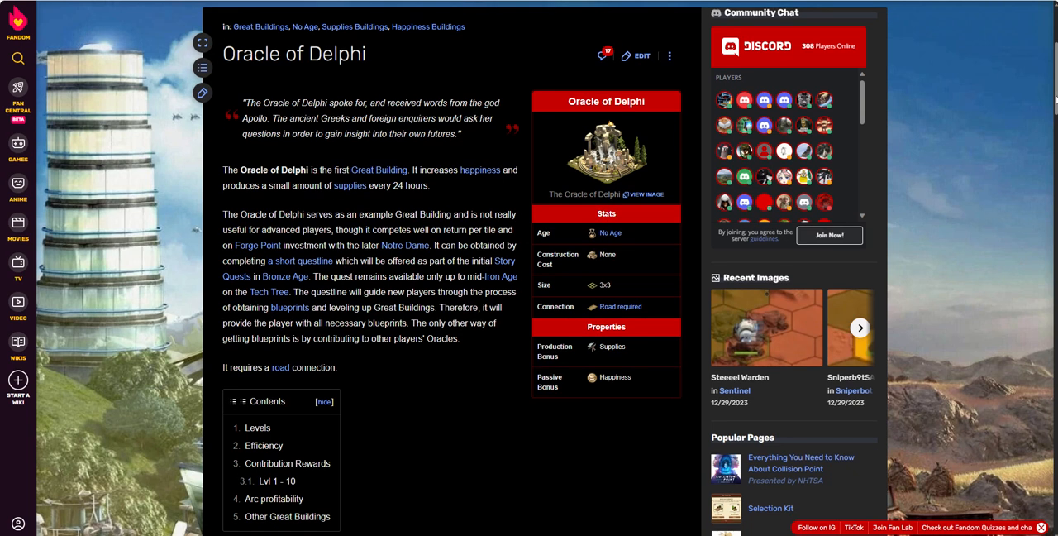
scroll(529, 268, down, 1)
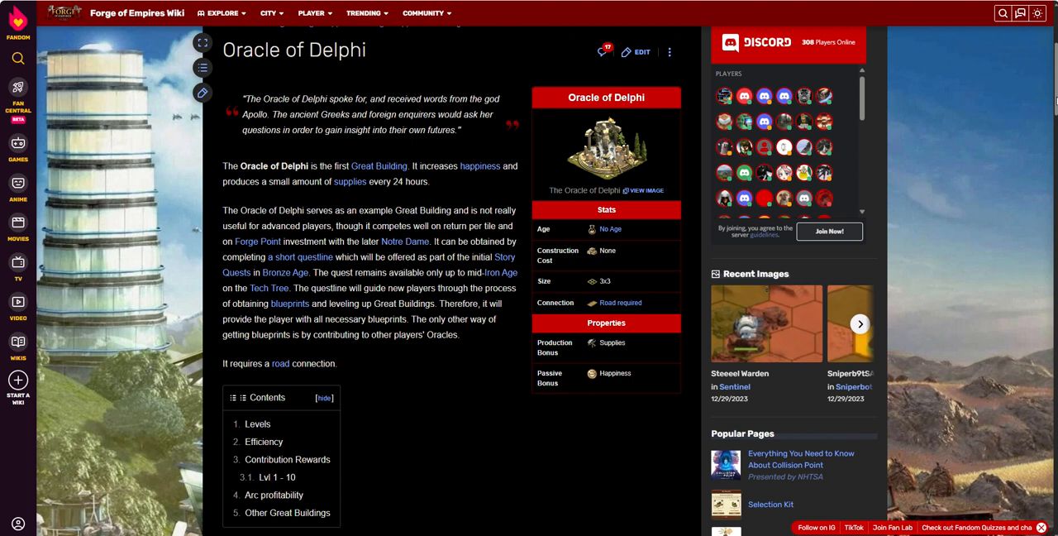
drag(1054, 100, 1052, 166)
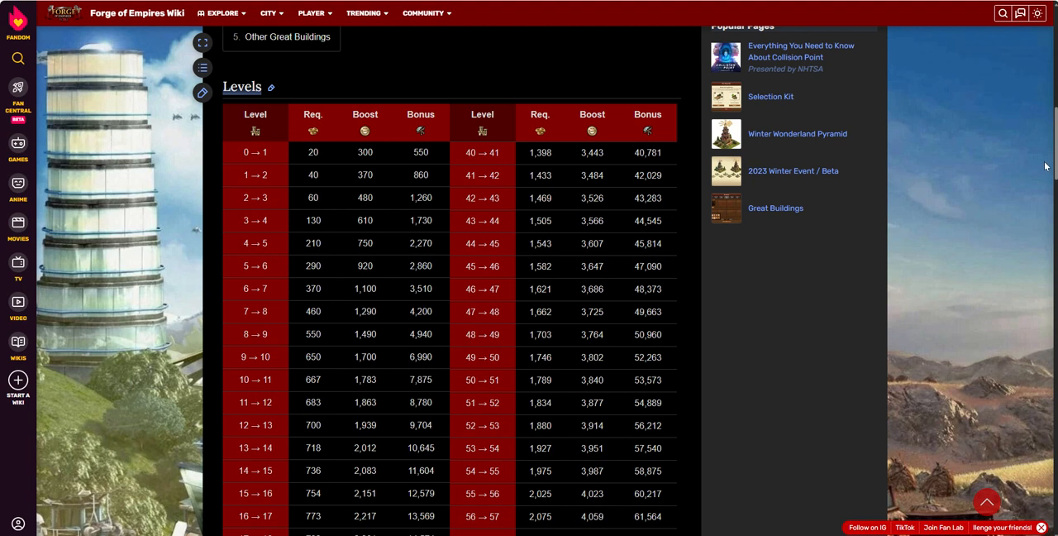
scroll(1055, 157, up, 2)
scroll(1054, 140, up, 3)
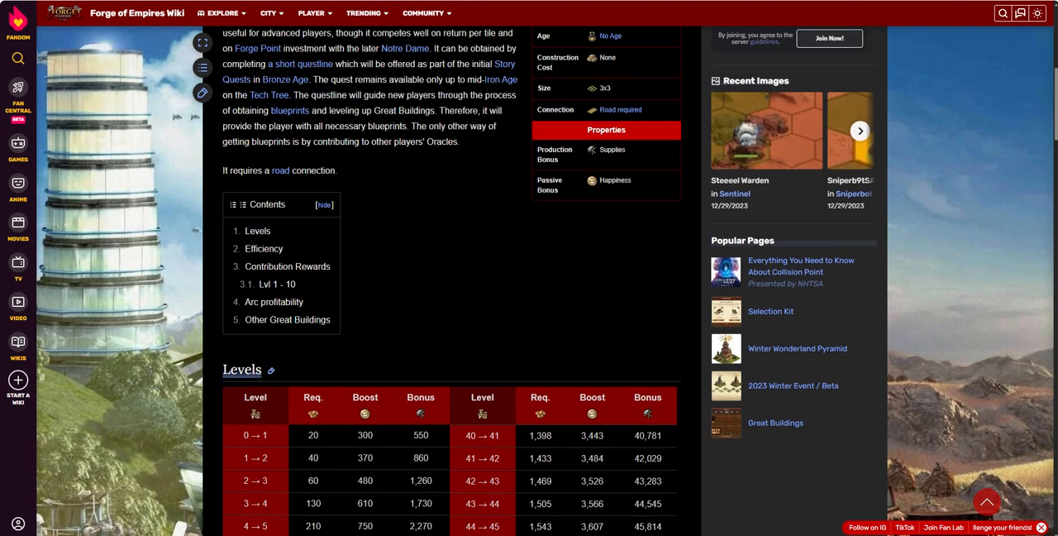
scroll(1054, 140, up, 3)
scroll(1055, 140, up, 3)
scroll(1054, 141, up, 2)
scroll(529, 248, up, 1)
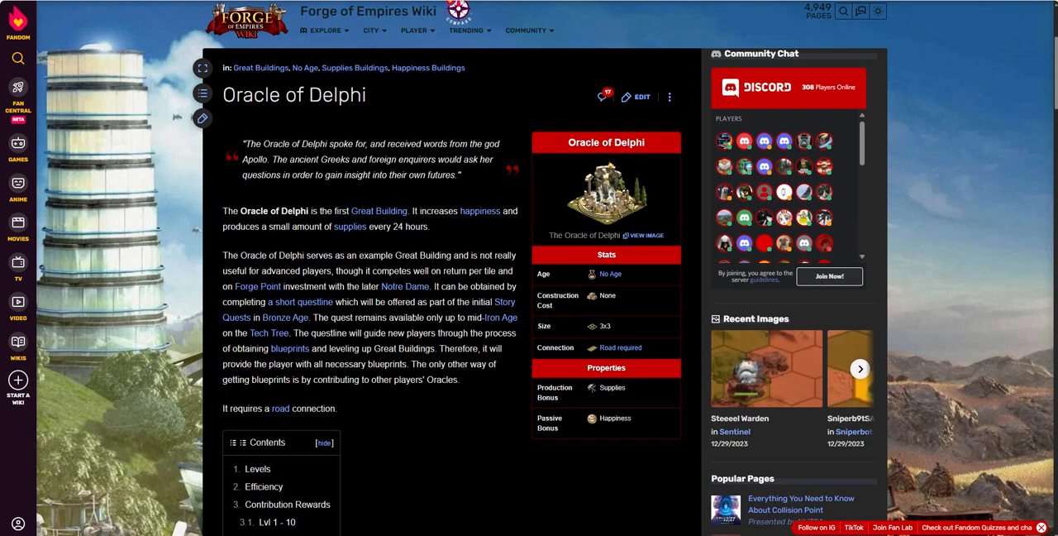
scroll(478, 248, down, 5)
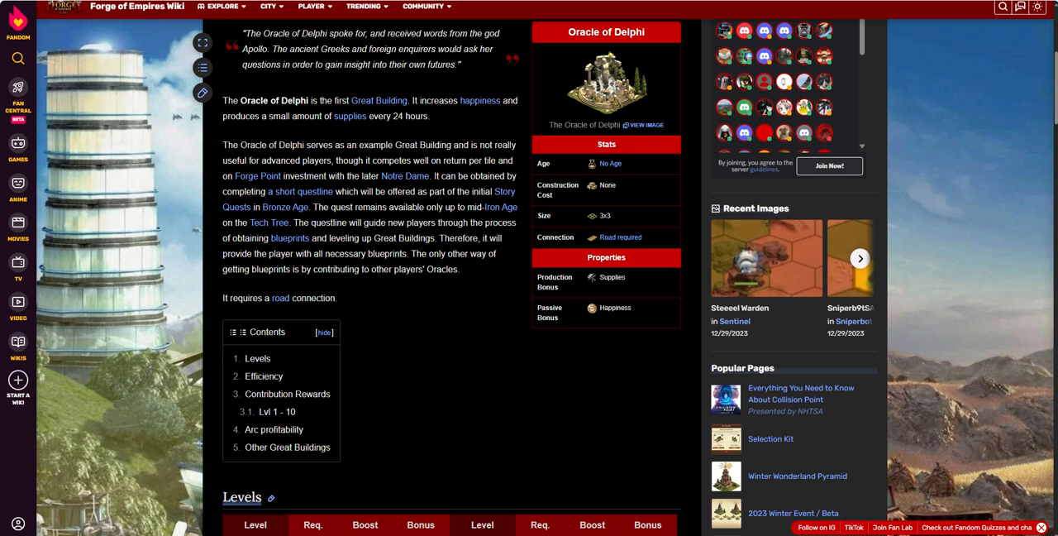
scroll(478, 248, down, 5)
scroll(478, 205, down, 1)
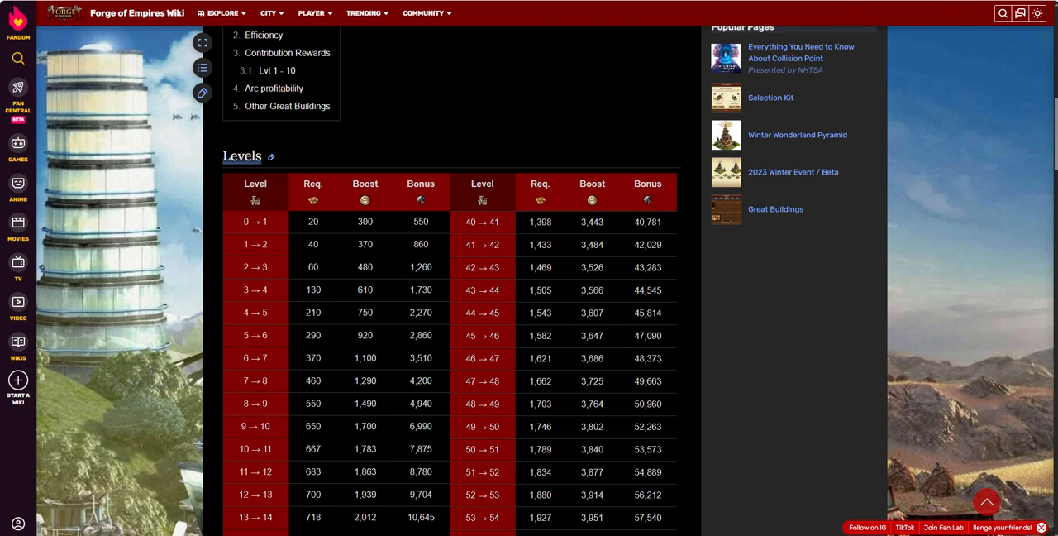
scroll(455, 289, up, 3)
scroll(455, 290, up, 2)
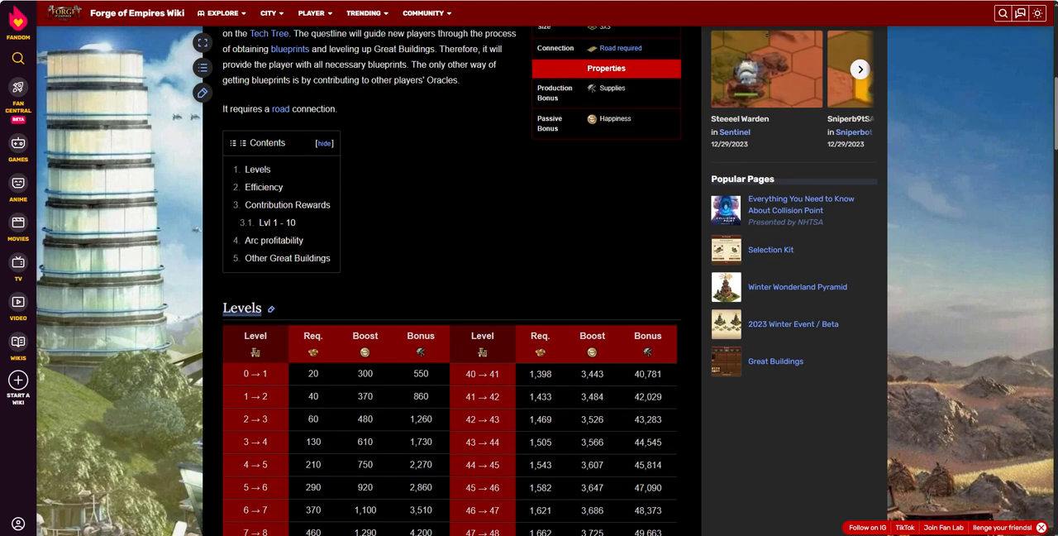
scroll(455, 289, down, 3)
scroll(306, 173, up, 1)
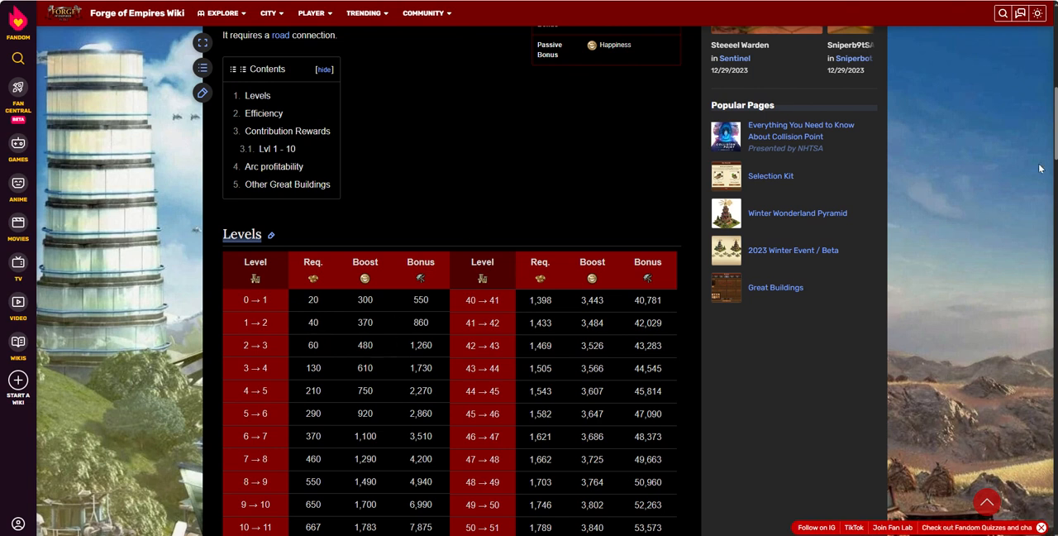
scroll(1042, 166, up, 1)
scroll(1042, 165, up, 3)
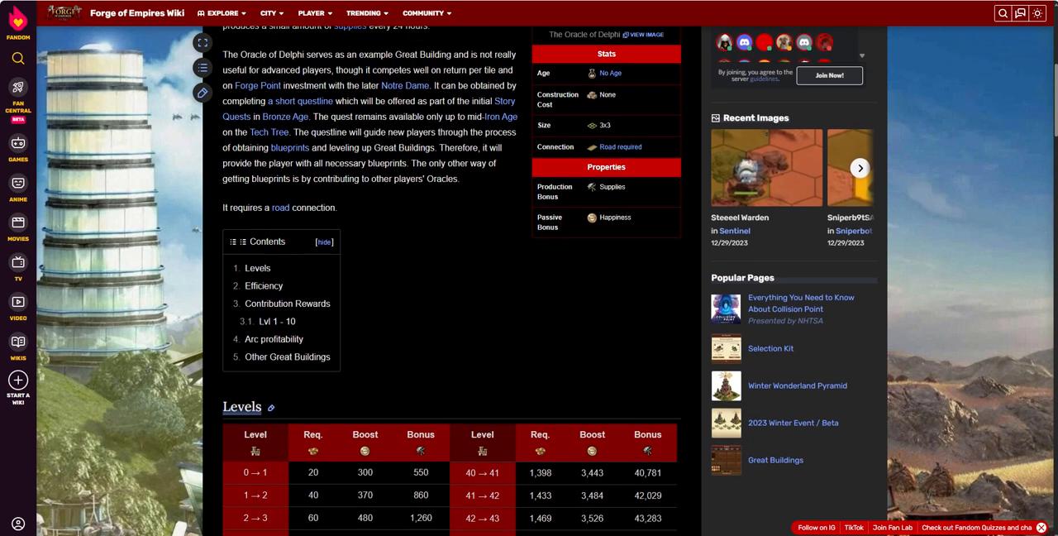
scroll(1042, 165, up, 3)
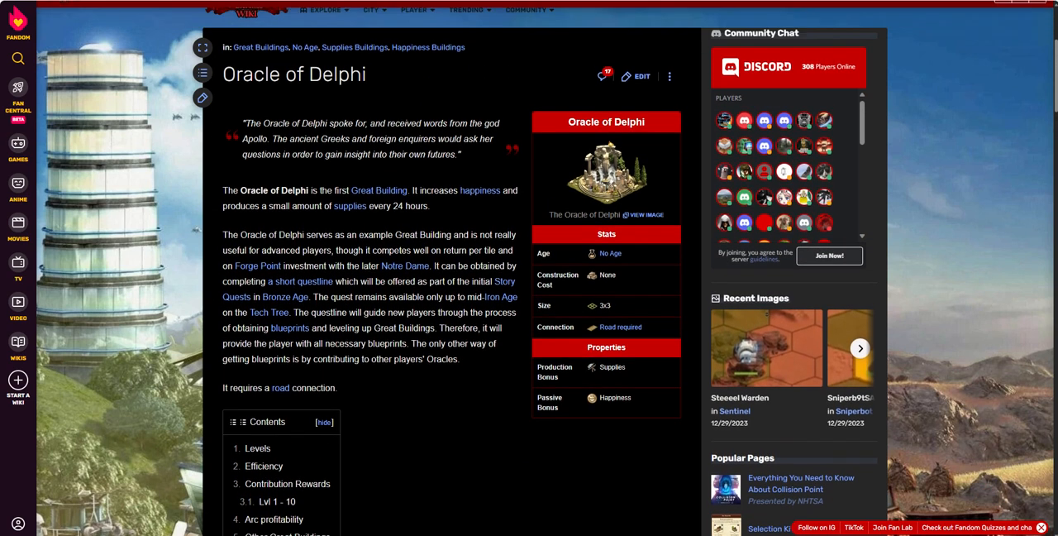
scroll(1042, 165, up, 2)
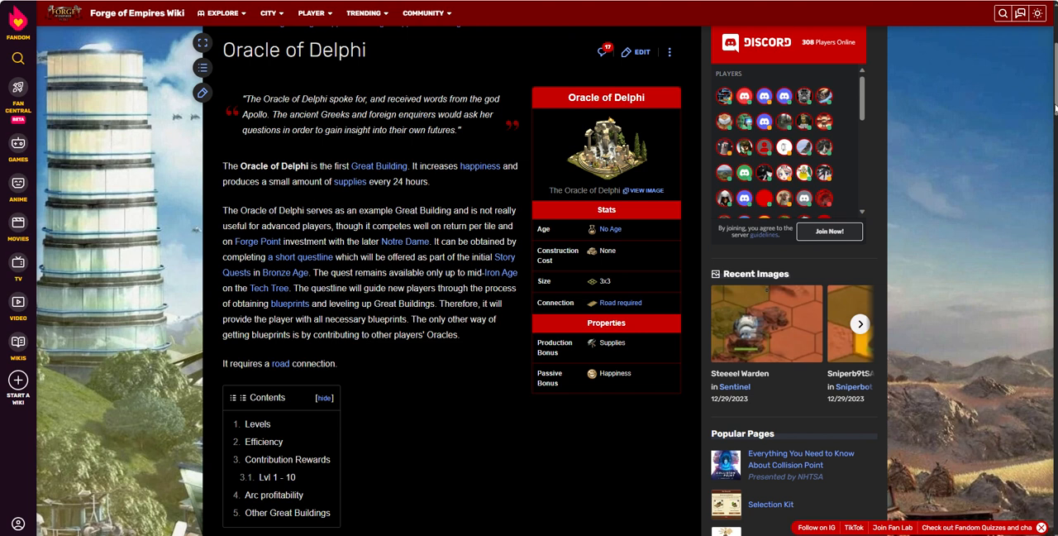
mouse_move(1054, 107)
mouse_down()
mouse_move(1048, 134)
mouse_move(1054, 124)
mouse_up()
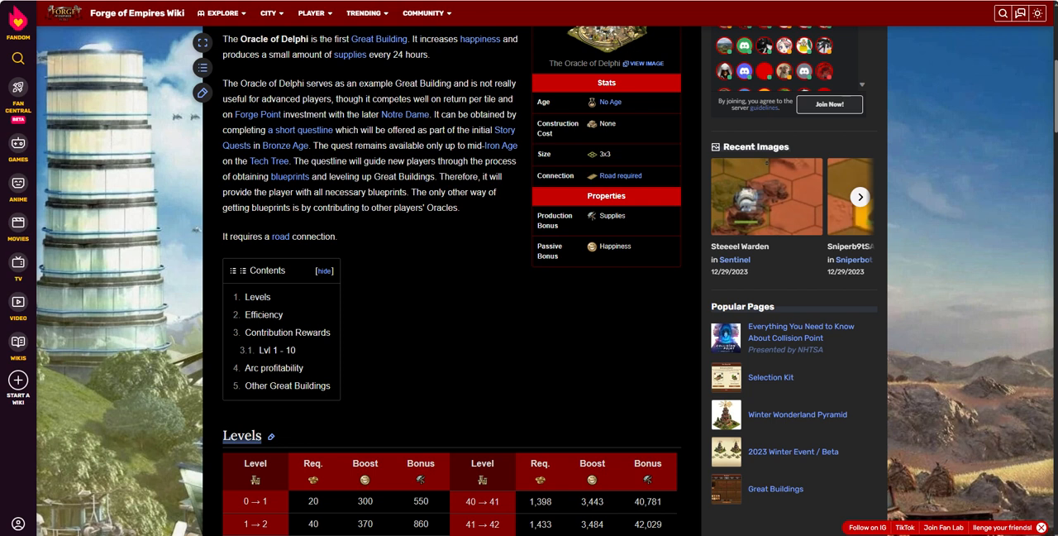
scroll(529, 248, up, 5)
scroll(529, 248, up, 1)
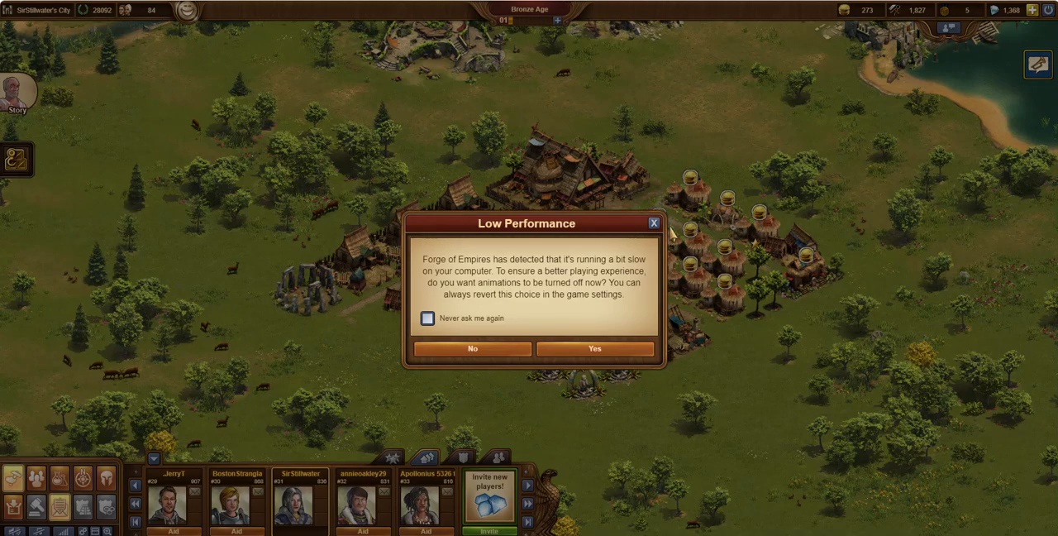
- Dismiss the Low Performance notice so the Bronze Age city is fully visible
click(653, 224)
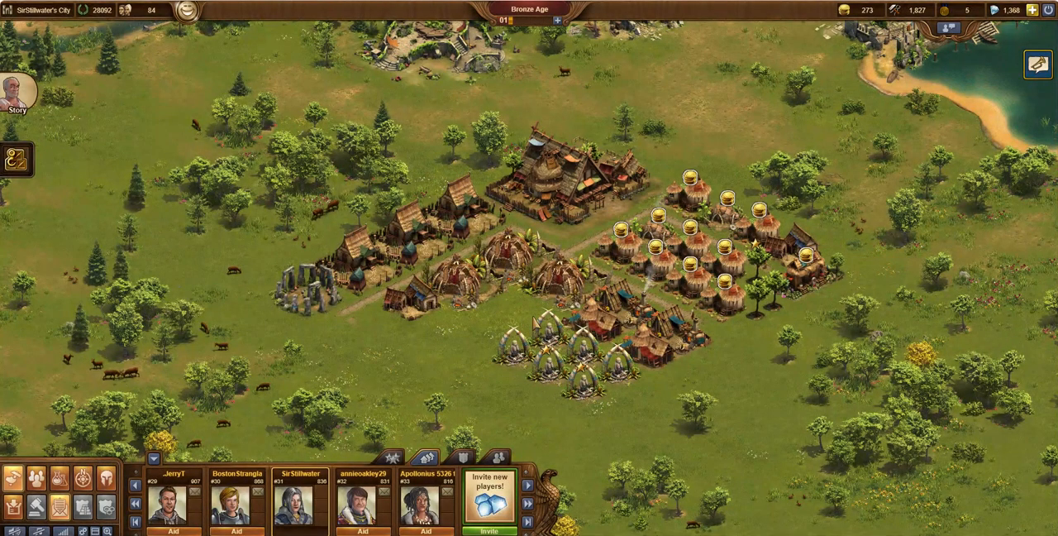